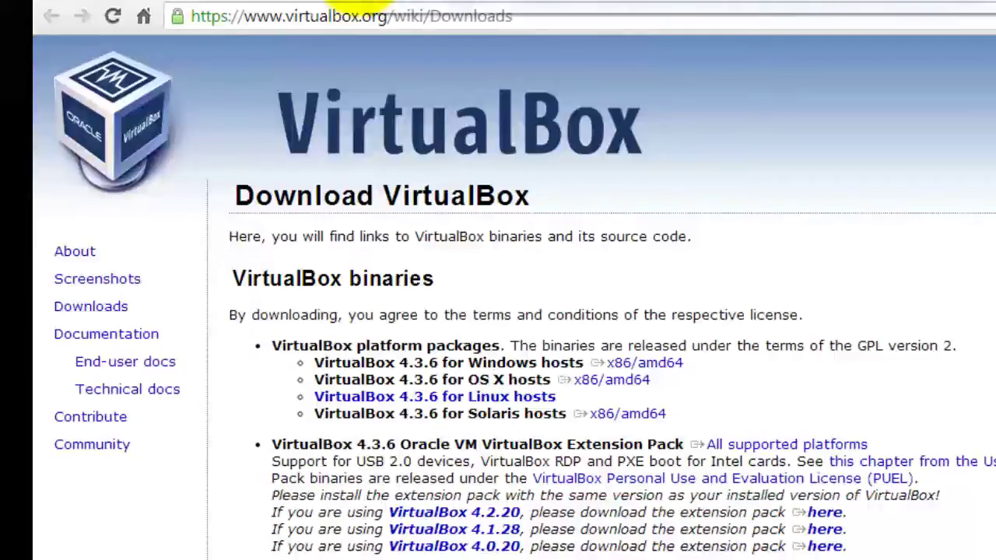
- In AlwaysUp, add a new application that runs VBoxHeadless.exe from C:\Program Files\Oracle\VirtualBox
{"action": "left_click", "coordinate": [346, 6]}
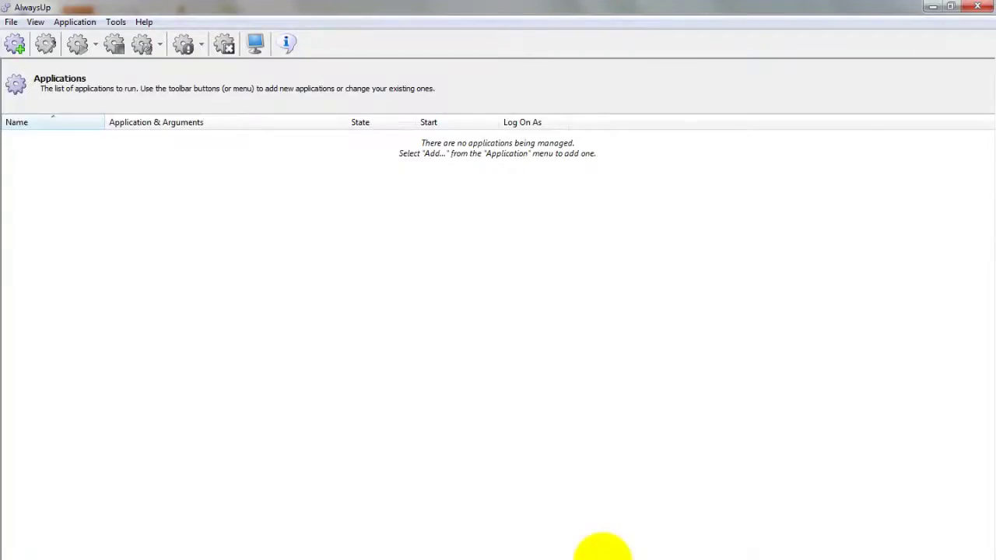
{"action": "left_click", "coordinate": [75, 22]}
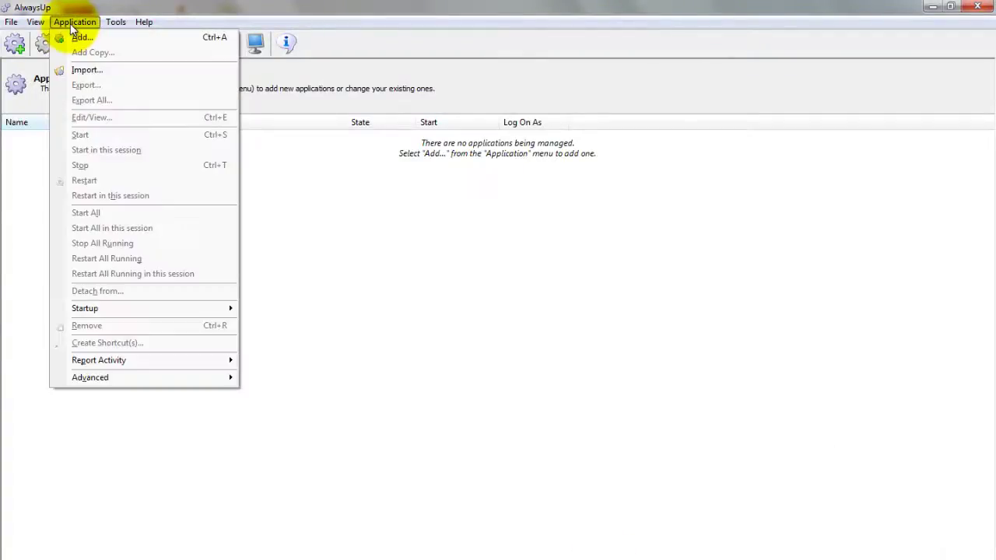
{"action": "left_click", "coordinate": [76, 37]}
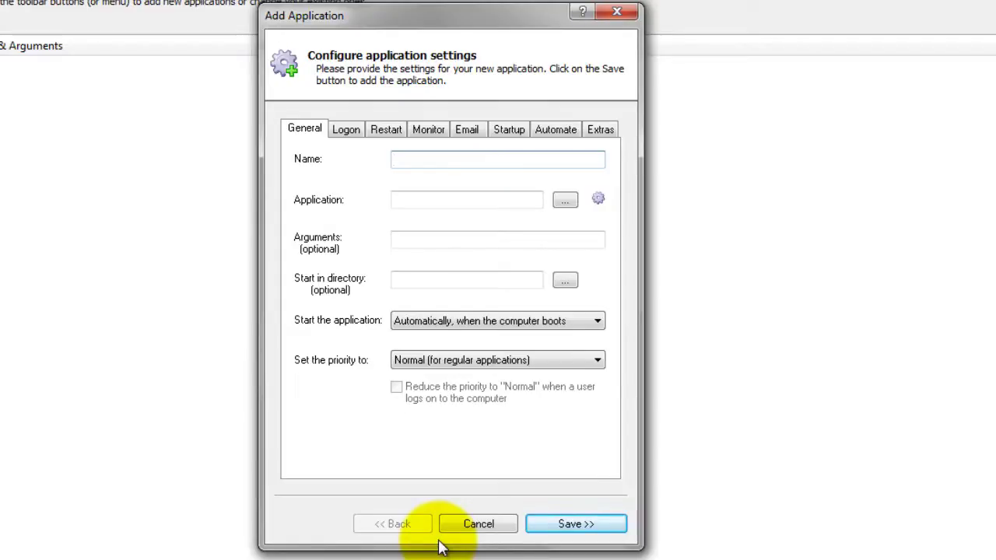
{"action": "left_click", "coordinate": [566, 202]}
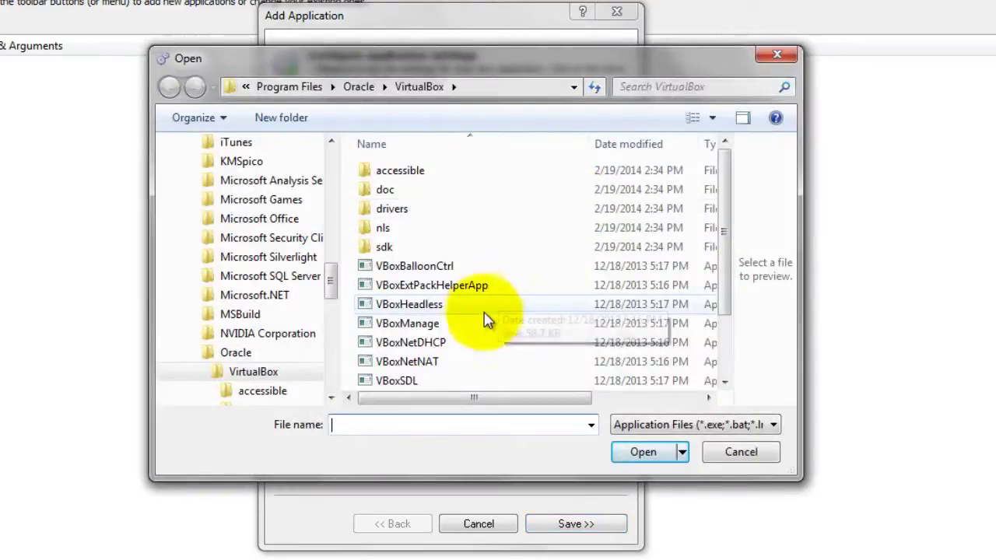
{"action": "left_click", "coordinate": [443, 305]}
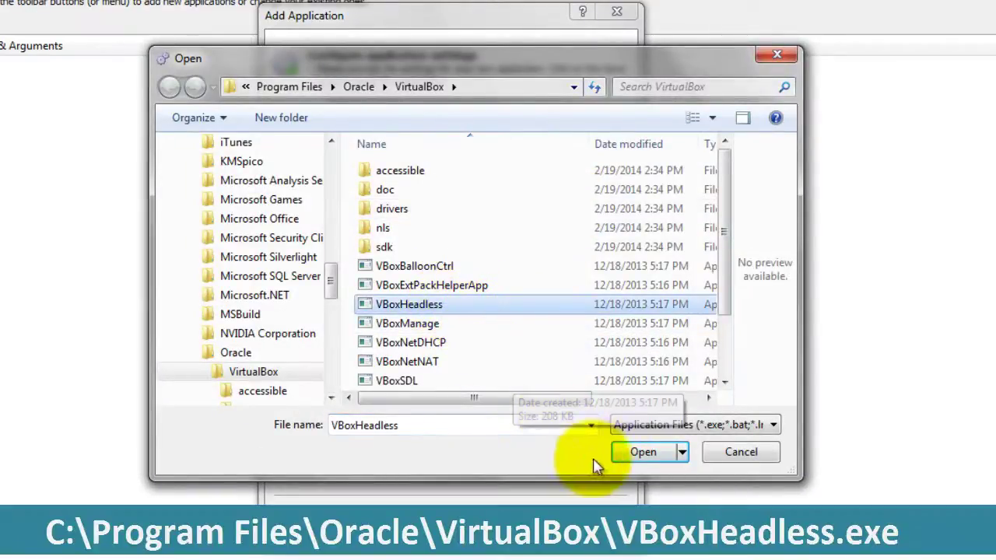
{"action": "left_click", "coordinate": [640, 451]}
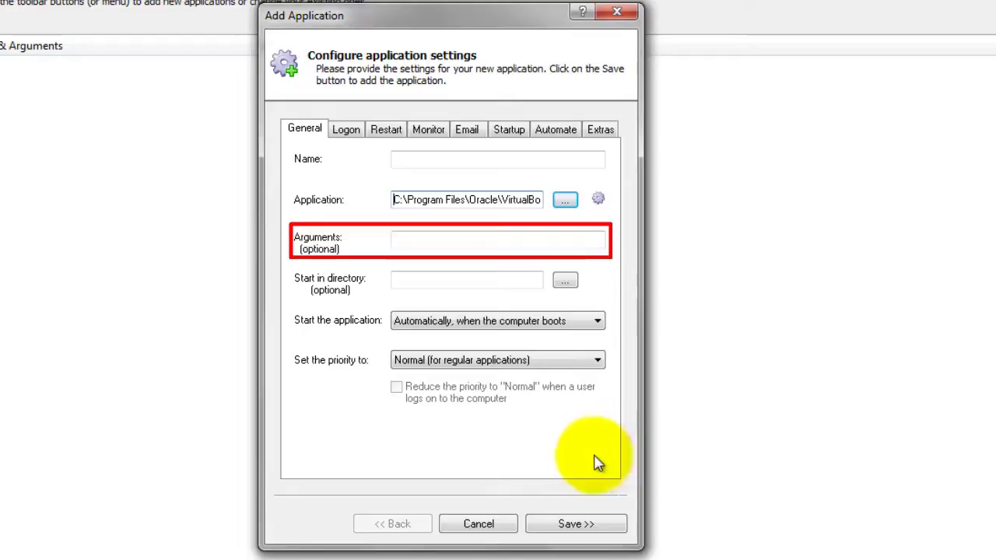
- Set the application's arguments to "-startvm Debian" and name it "Debian VM"
{"action": "left_click", "coordinate": [445, 241]}
{"action": "type", "text": "-startvm"}
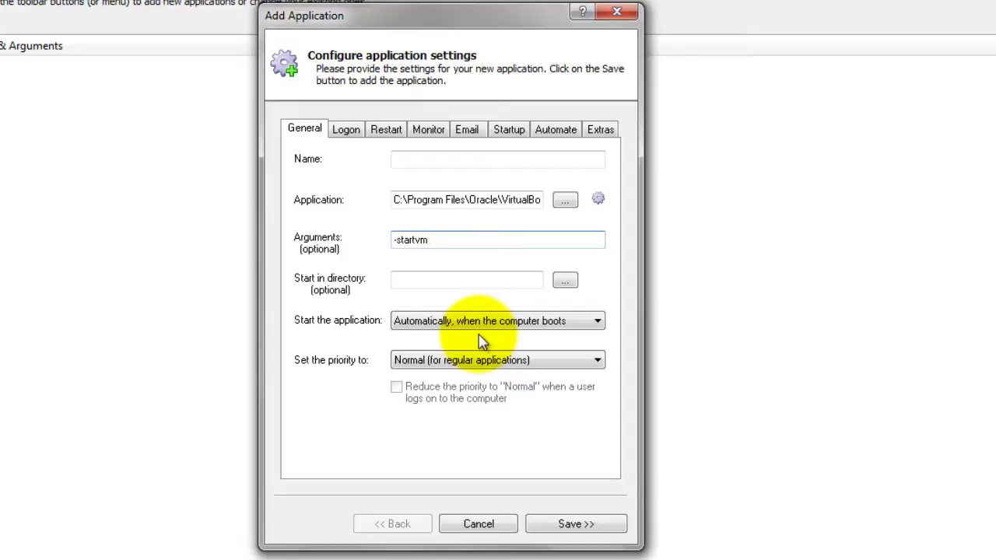
{"action": "type", "text": "D"}
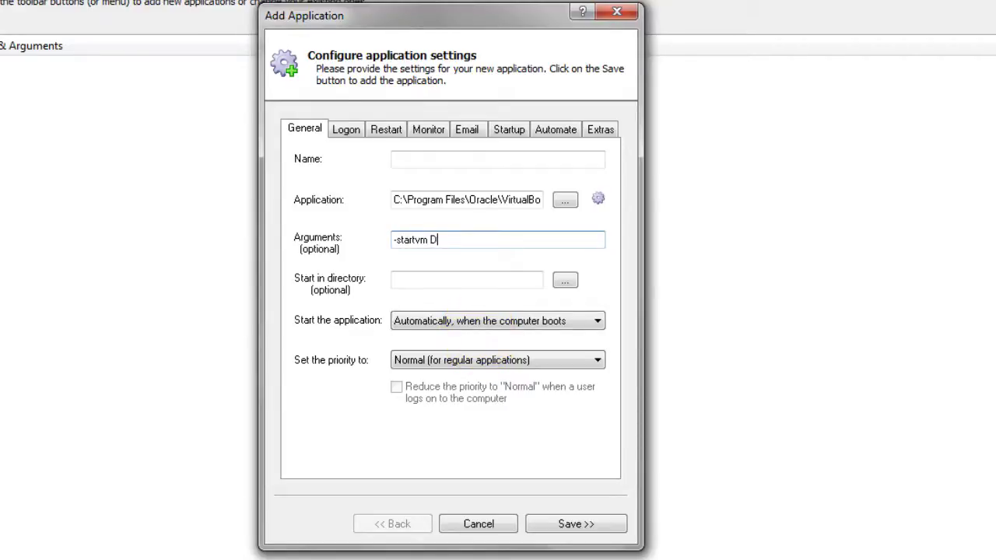
{"action": "type", "text": "ebian"}
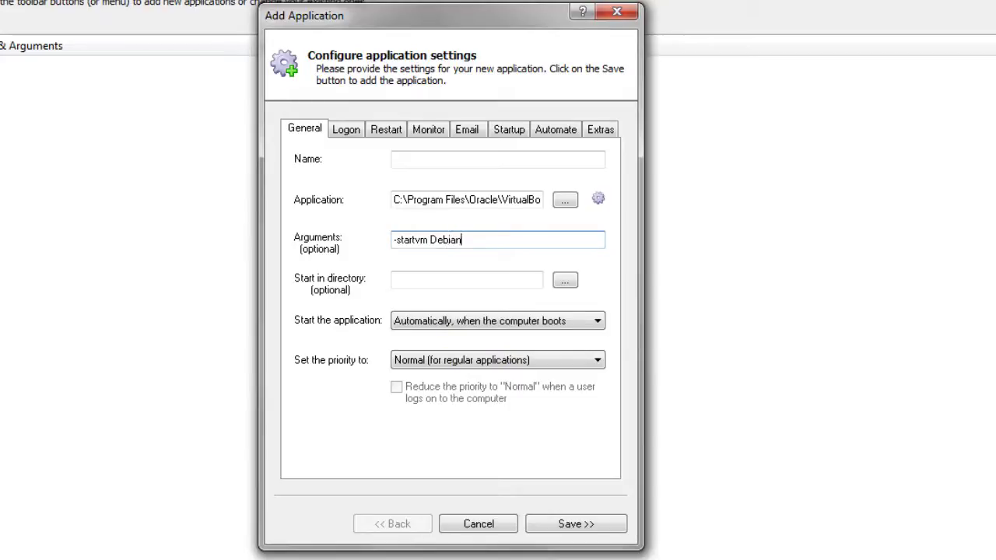
{"action": "left_click", "coordinate": [401, 160]}
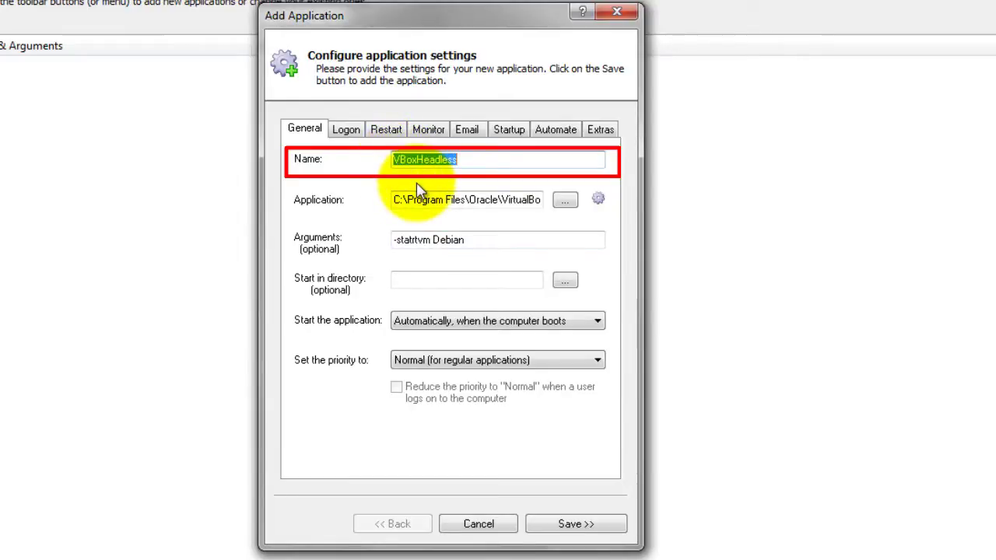
{"action": "type", "text": "Debia"}
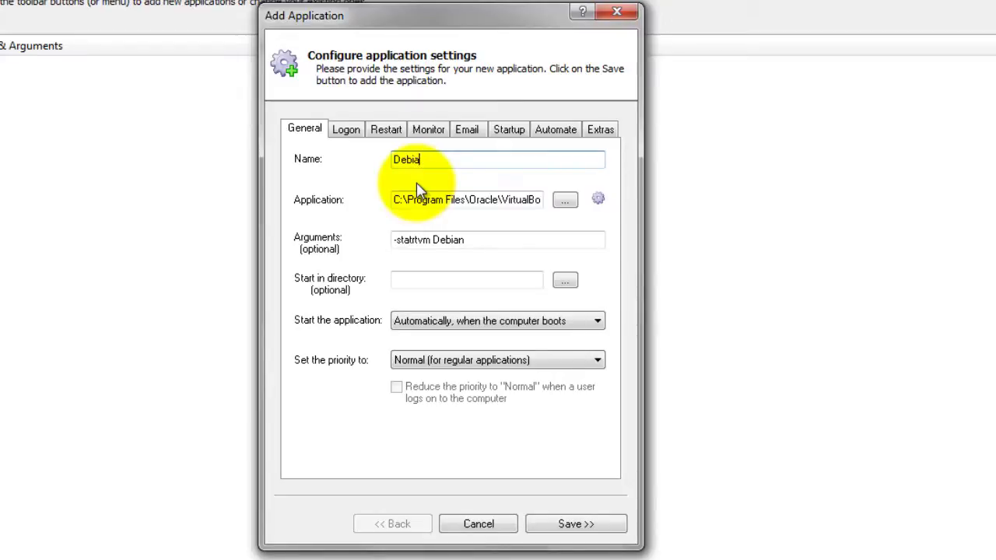
{"action": "type", "text": "n VM"}
- Run the application under the "user" account with its account password, and ensure the Windows networking components have started before launching it
{"action": "left_click", "coordinate": [350, 134]}
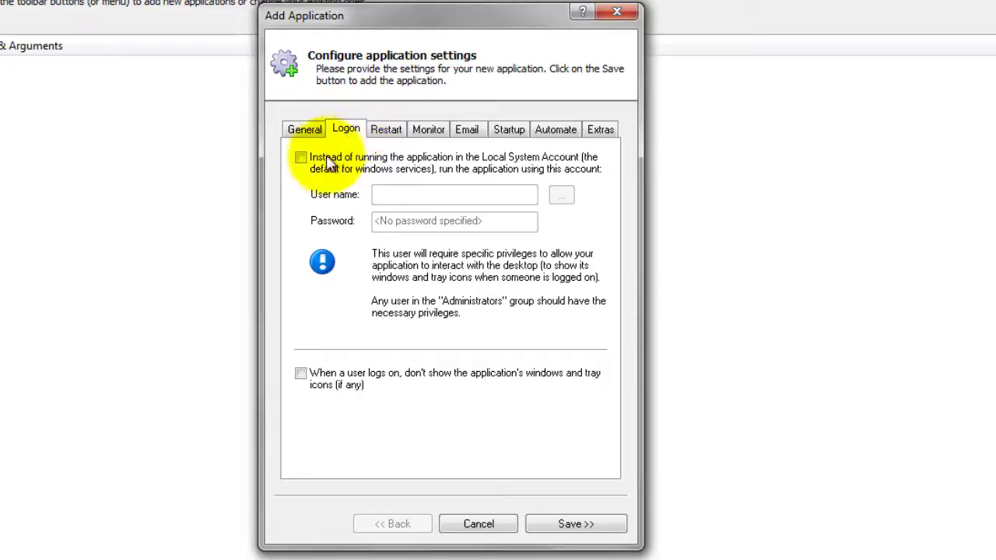
{"action": "left_click", "coordinate": [301, 158]}
{"action": "left_click", "coordinate": [441, 197]}
{"action": "type", "text": "user"}
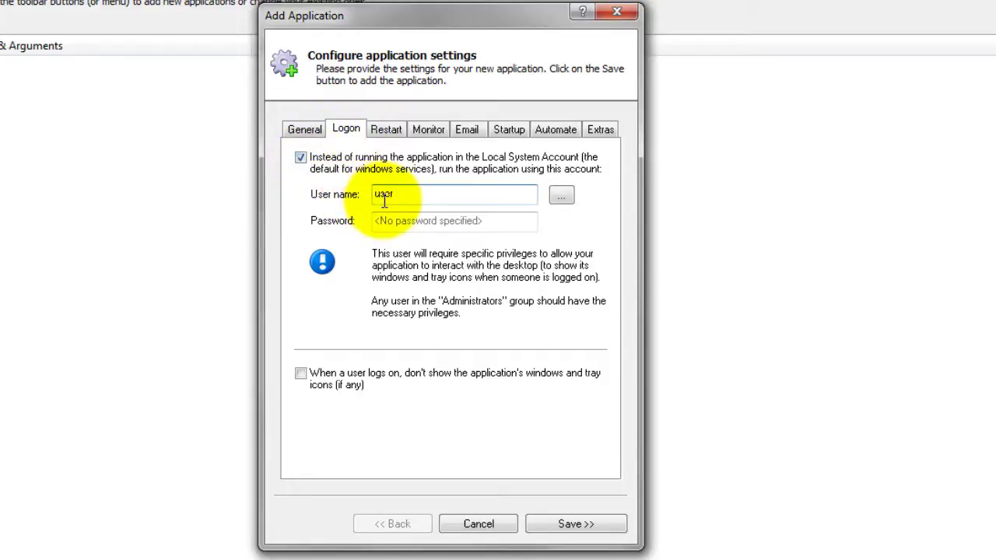
{"action": "left_click", "coordinate": [388, 220]}
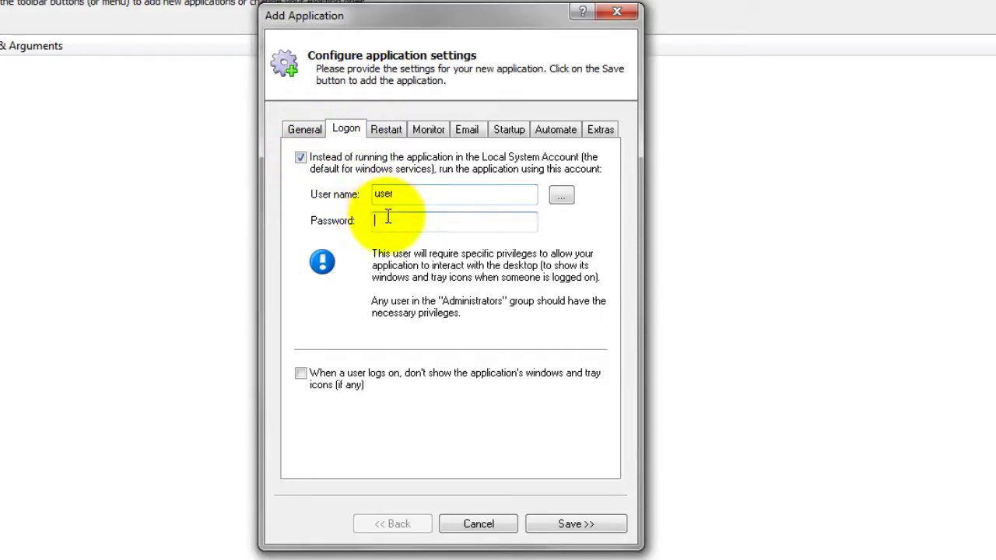
{"action": "type", "text": "******"}
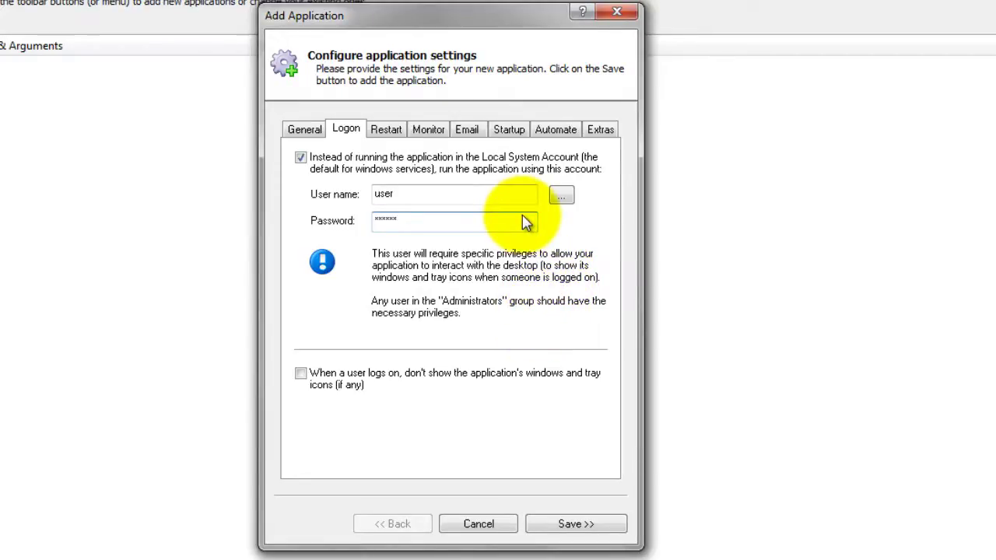
{"action": "left_click", "coordinate": [507, 138]}
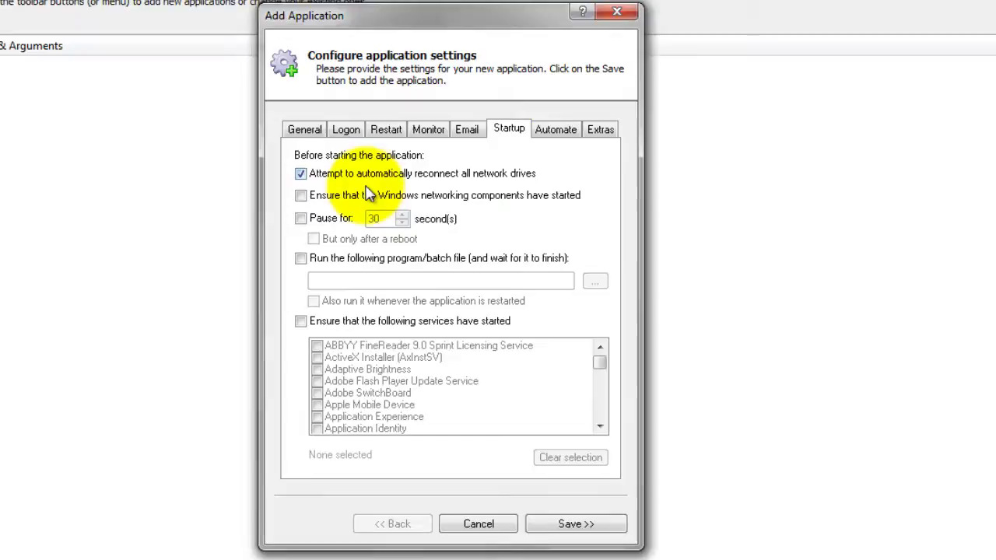
{"action": "left_click", "coordinate": [301, 196]}
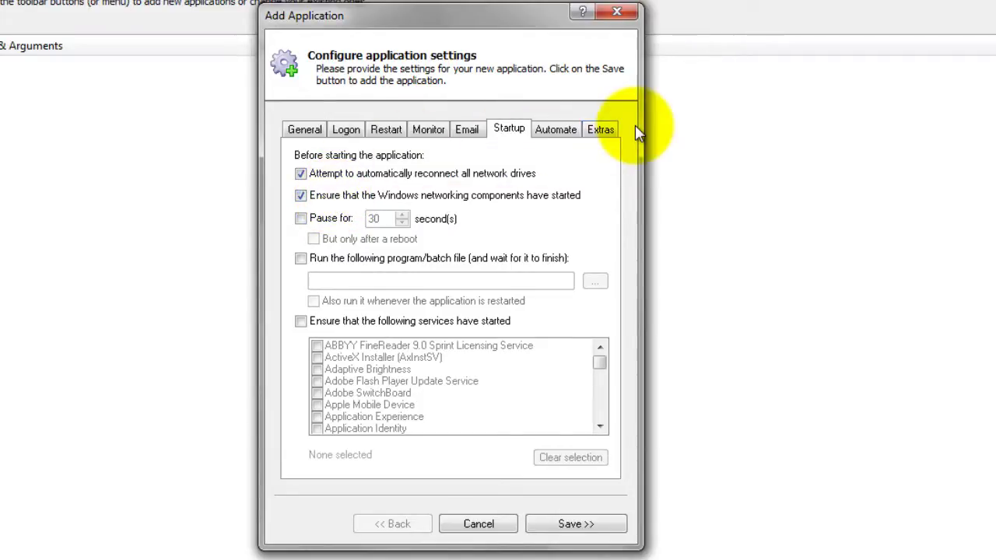
- Enable a special stop command: "C:\Program Files\Oracle\VirtualBox\VBoxManage.exe" controlvm Debian savestate
{"action": "left_click", "coordinate": [611, 135]}
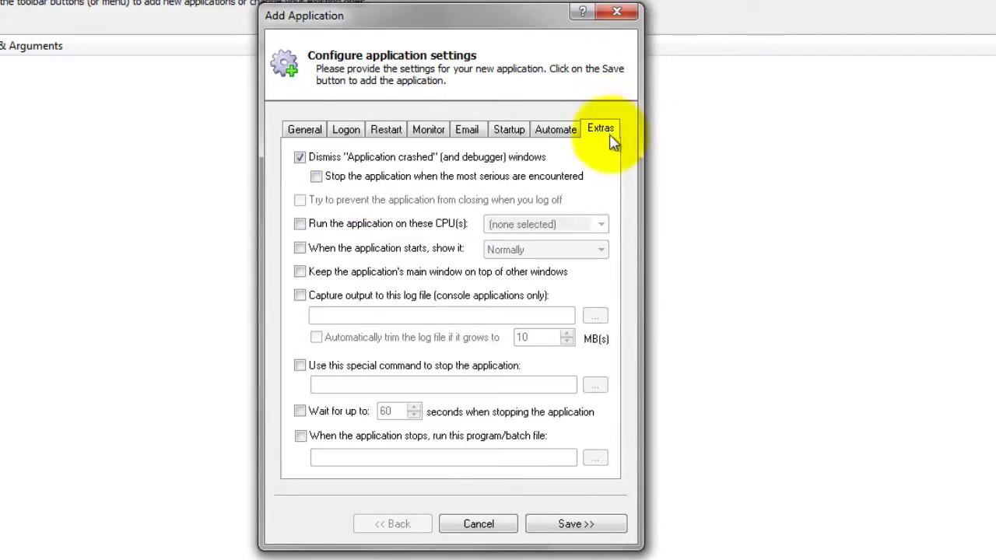
{"action": "left_click", "coordinate": [300, 367]}
{"action": "left_click", "coordinate": [317, 385]}
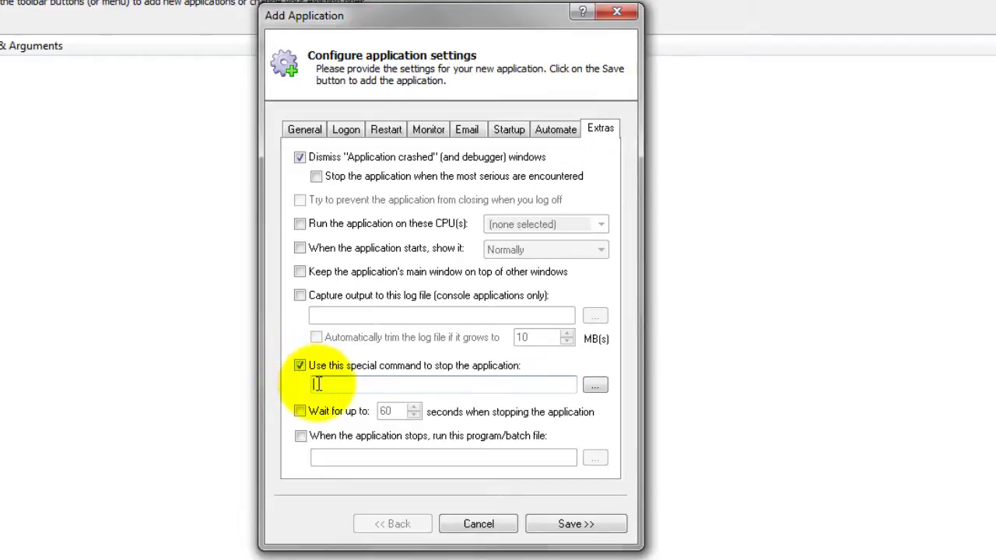
{"action": "key", "text": "ctrl+v"}
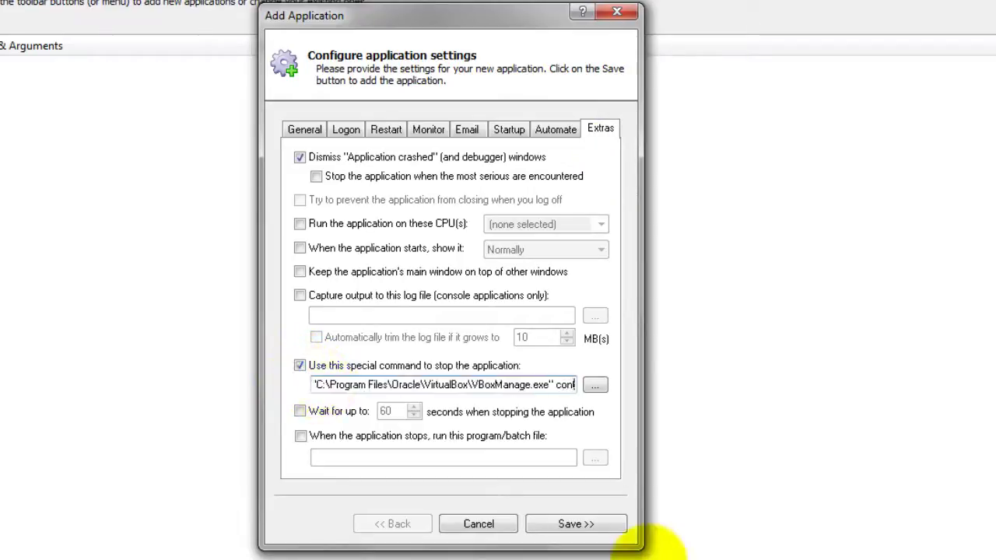
{"action": "key", "text": "Right"}
{"action": "key", "text": "Right"}
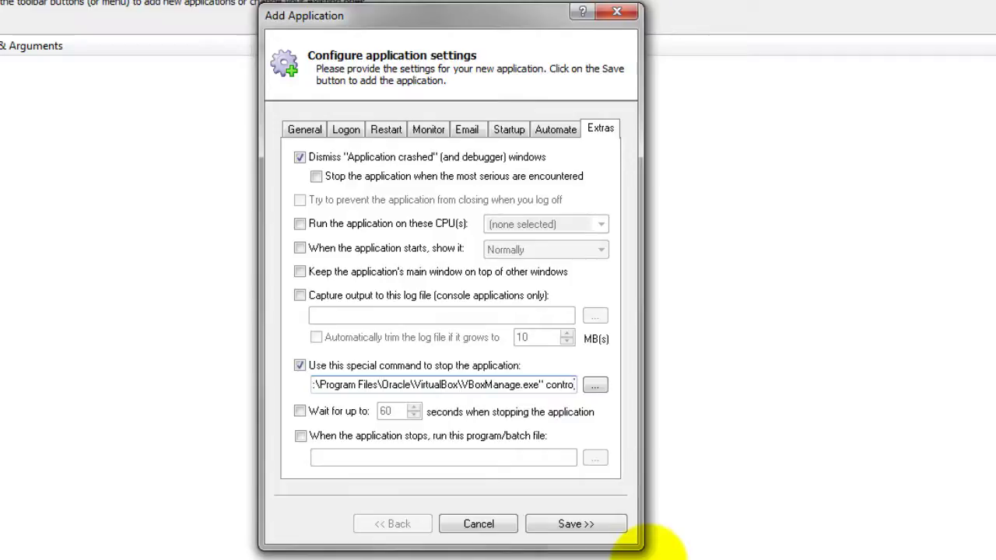
{"action": "type", "text": "vm"}
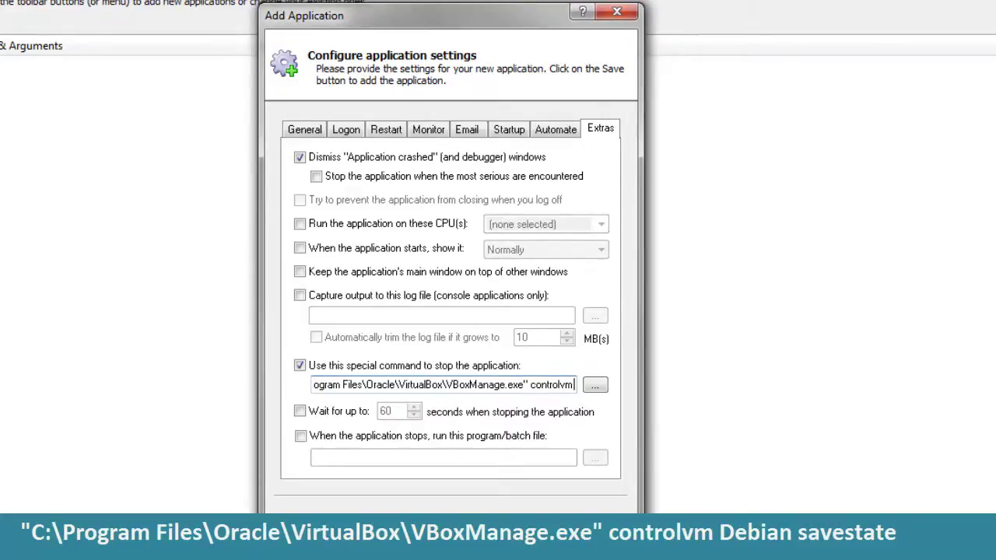
{"action": "type", "text": "Debian"}
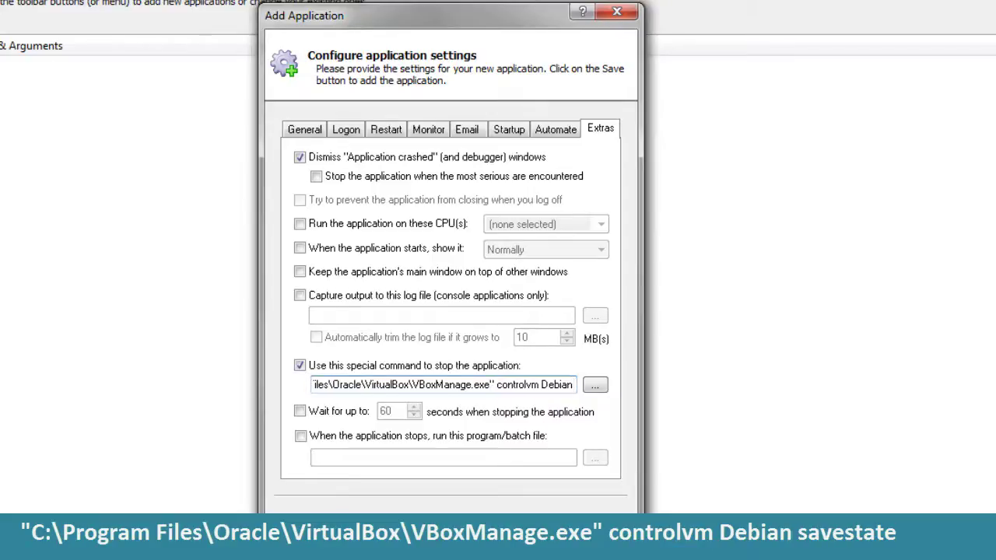
{"action": "type", "text": " savesta"}
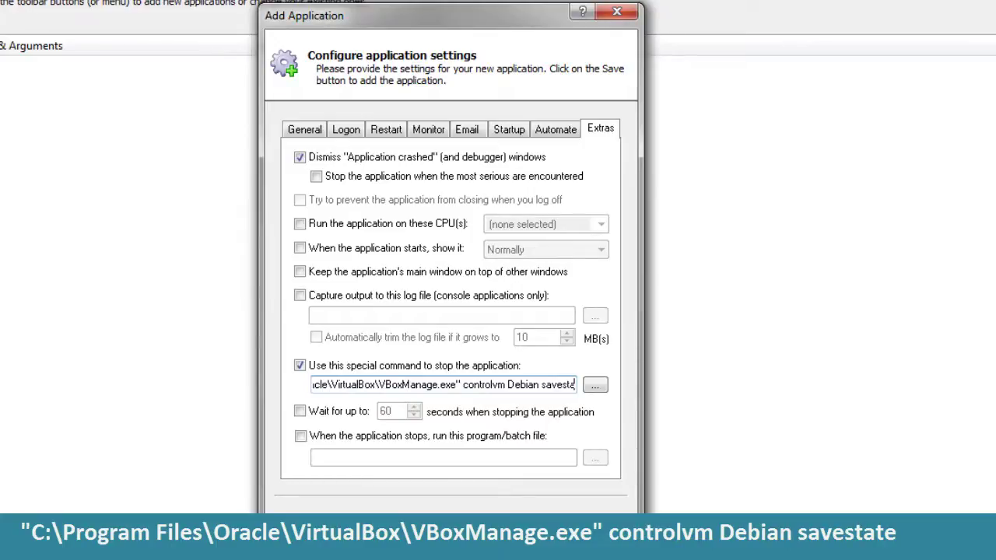
{"action": "type", "text": "te"}
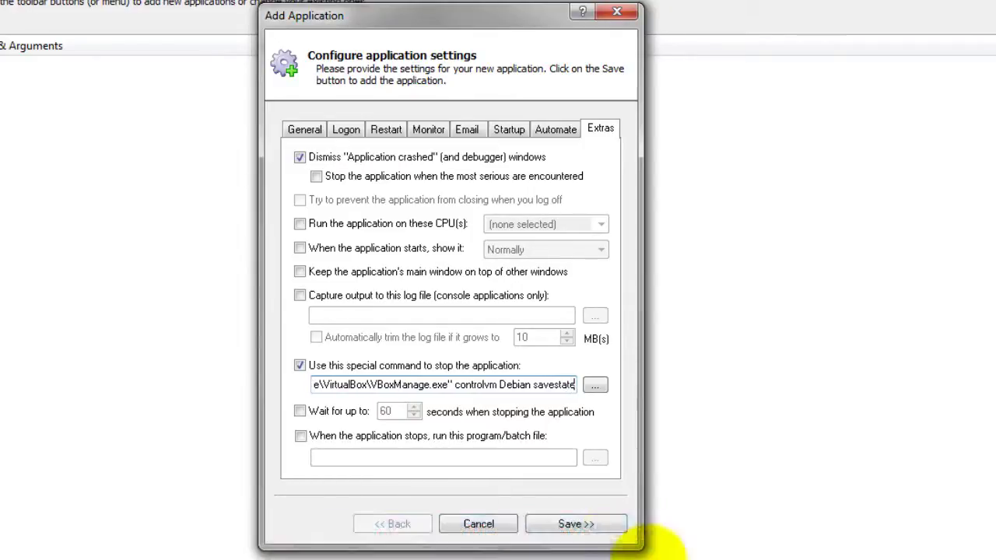
- Enable waiting up to 30 seconds when stopping the application, and save the new application entry
{"action": "left_click", "coordinate": [299, 411]}
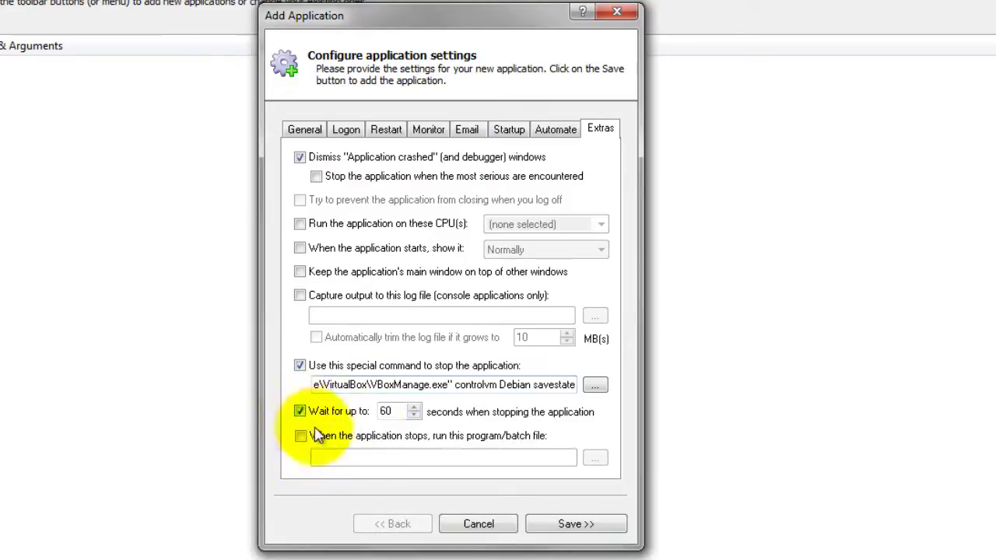
{"action": "double_click", "coordinate": [387, 410]}
{"action": "type", "text": "30"}
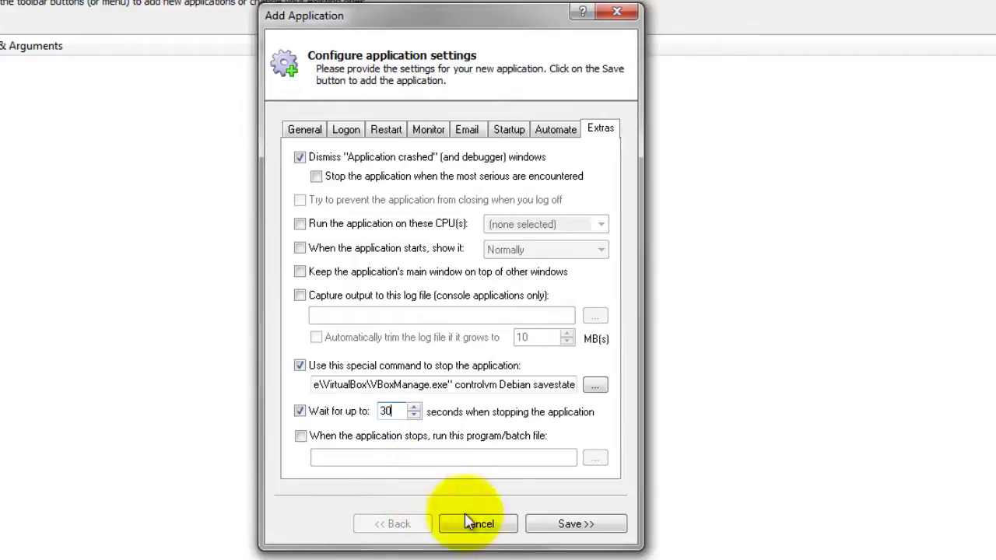
{"action": "left_click", "coordinate": [542, 529]}
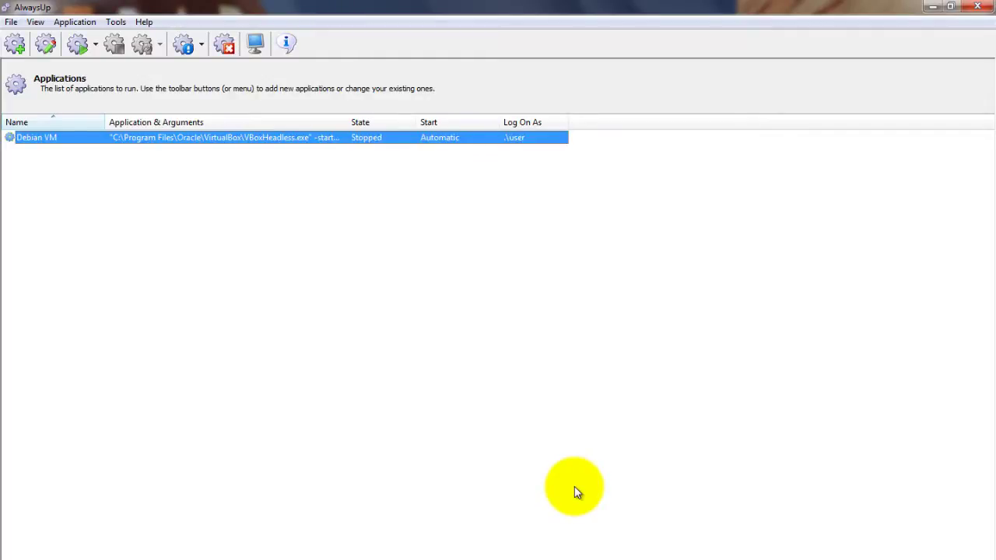
- Start the "Debian VM" application from AlwaysUp
{"action": "left_click", "coordinate": [62, 23]}
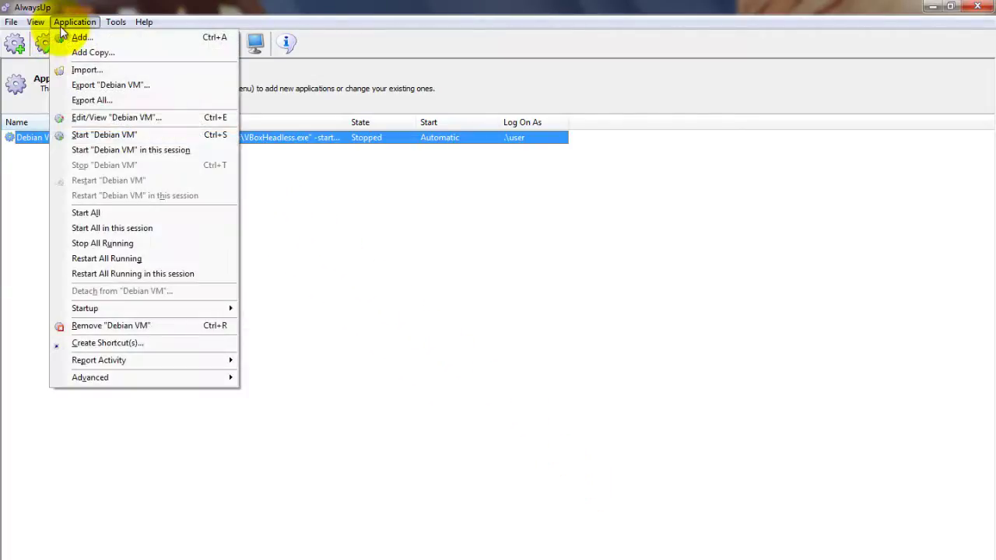
{"action": "left_click", "coordinate": [98, 137]}
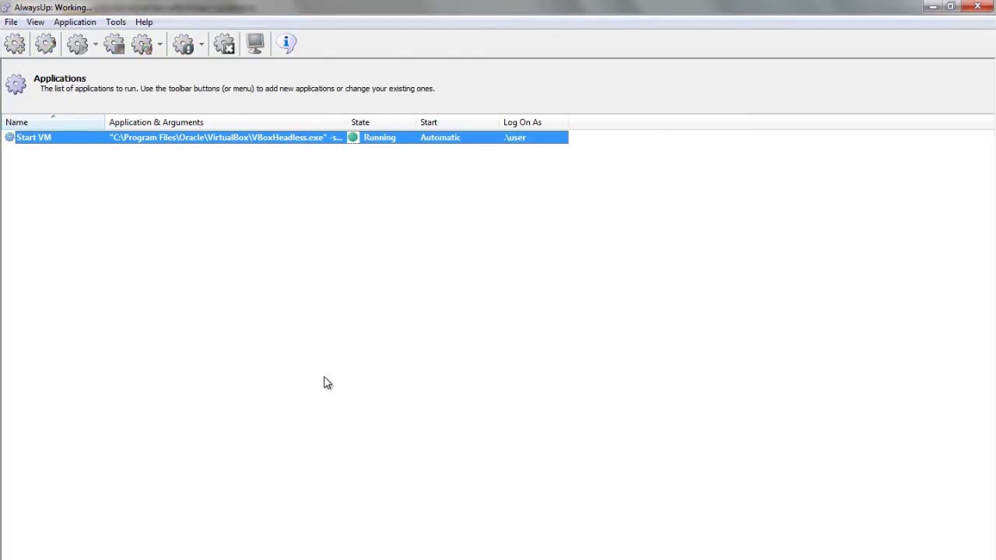
- Open the settings of the "Start VM" application for viewing and editing
{"action": "left_click", "coordinate": [75, 22]}
{"action": "left_click", "coordinate": [86, 118]}
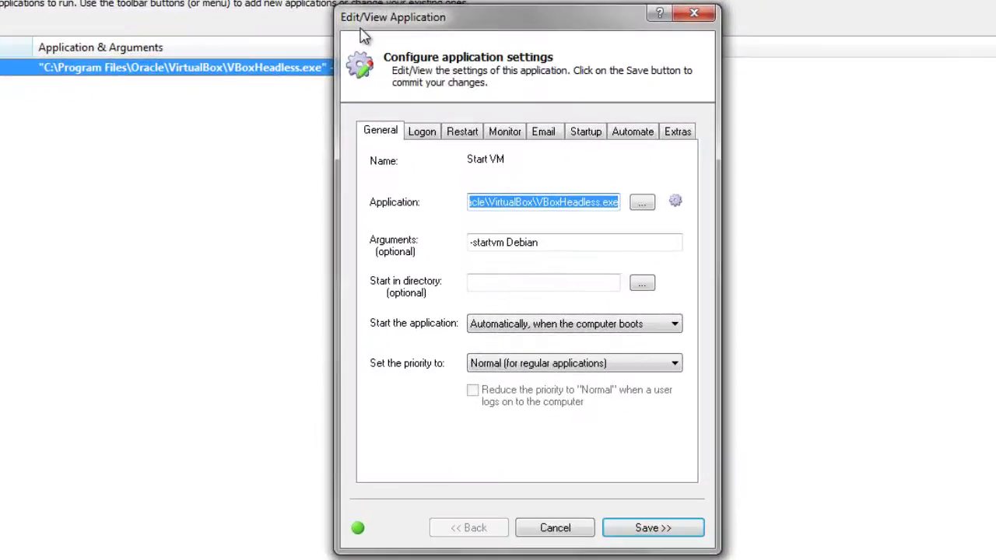